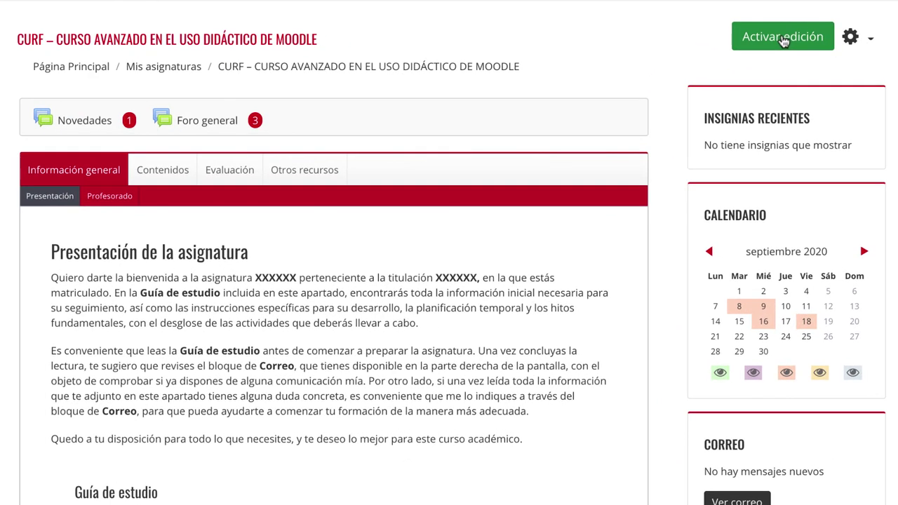
Turn on course editing and add a Foro activity to the Presentación section
click(815, 111)
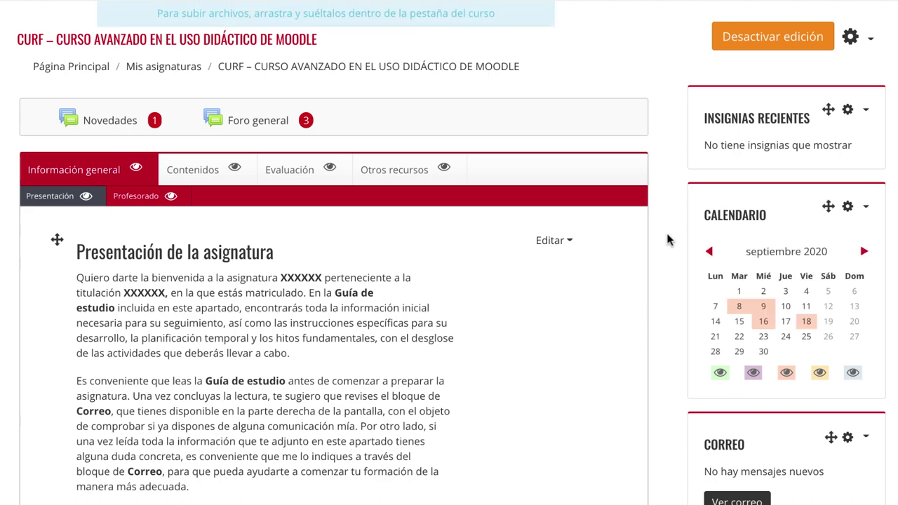
scroll(669, 240, down, 3)
scroll(667, 235, down, 3)
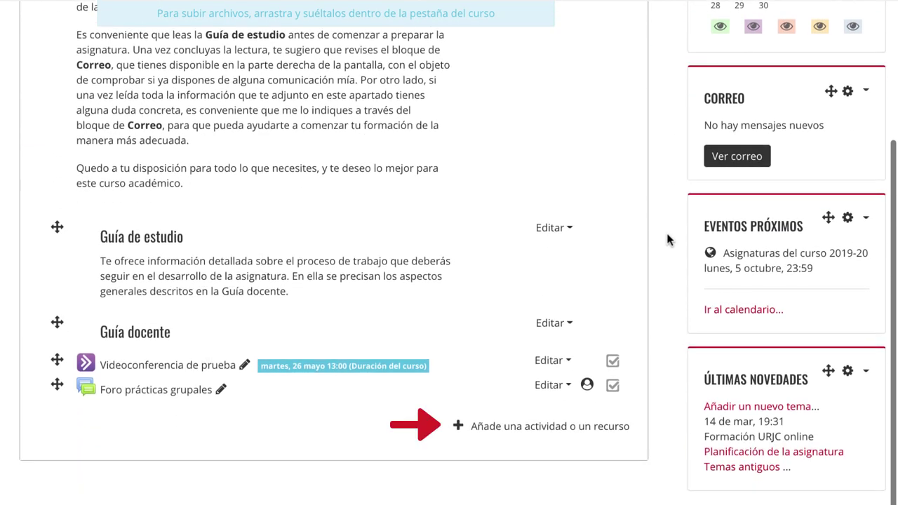
click(561, 428)
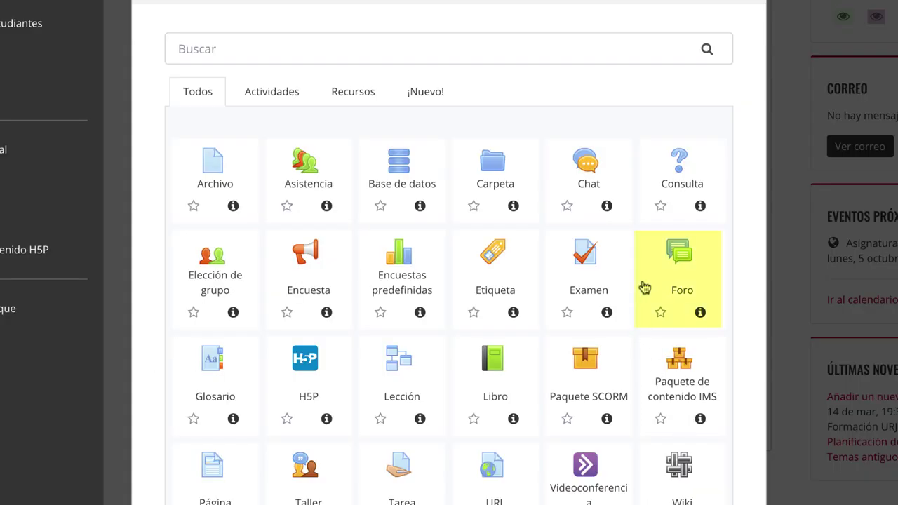
click(684, 245)
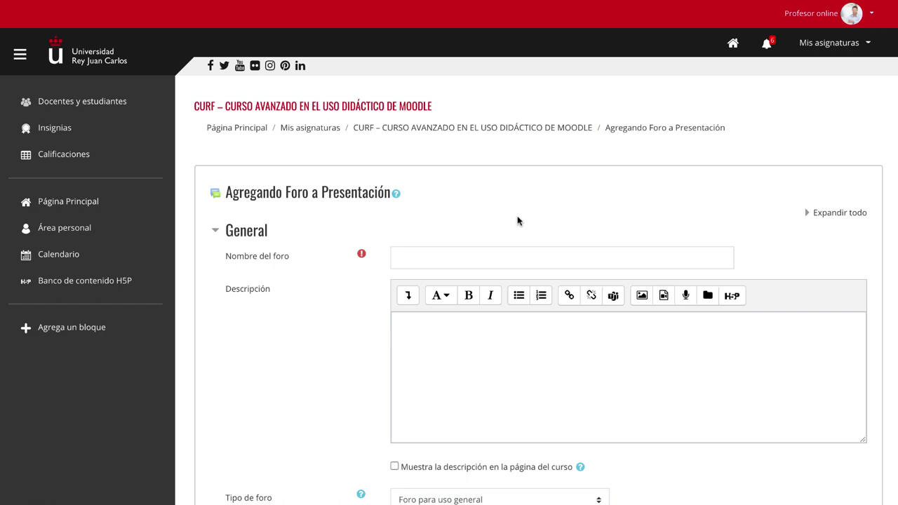
Name the forum "Foro Prácticas grupales" and enter the description "Objetivos y normas"
click(423, 259)
text(F)
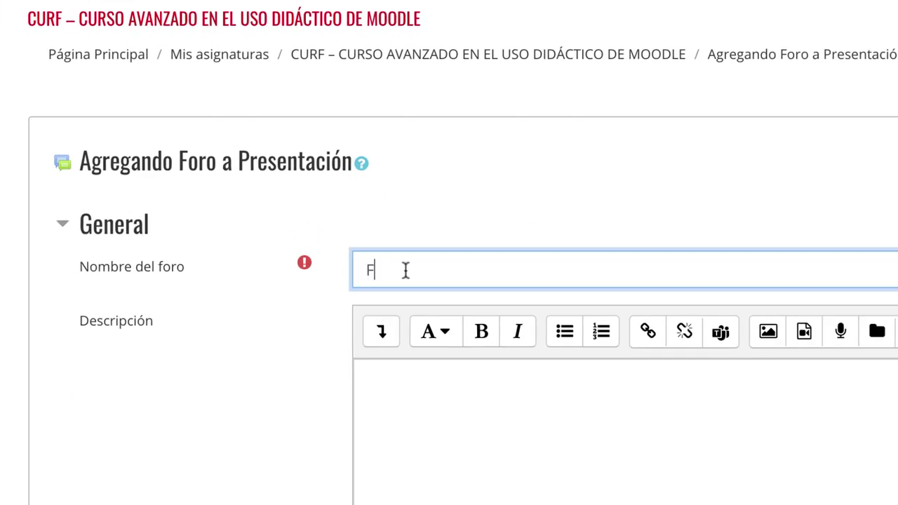
text(oro Prácticas )
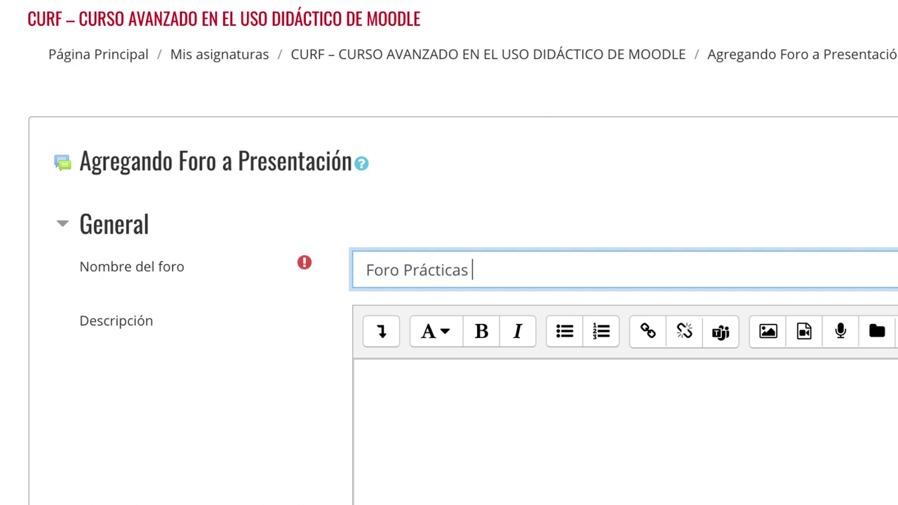
text(grupales)
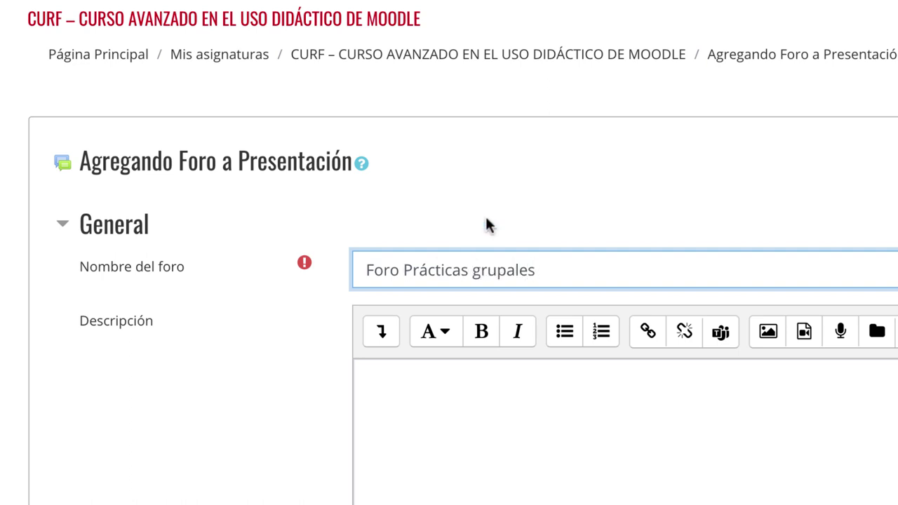
click(520, 175)
click(449, 428)
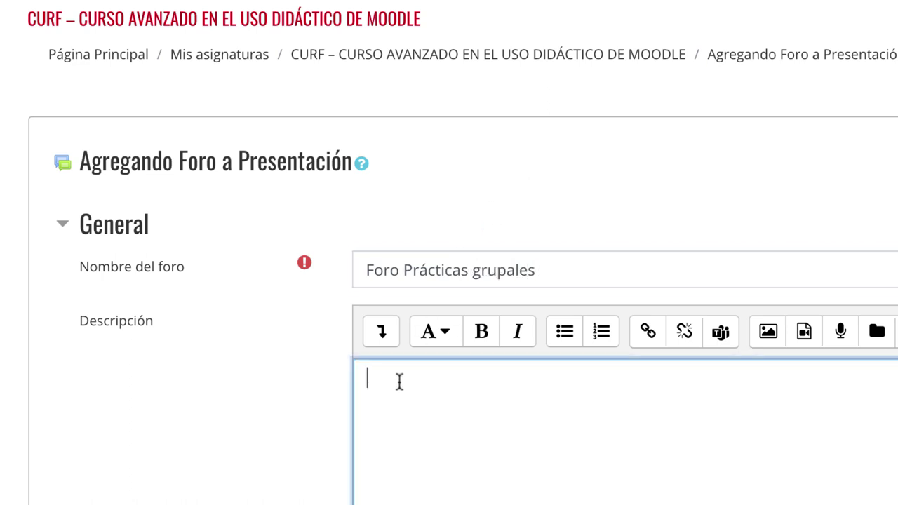
text(Objetivos y normas)
Choose "Foro para uso general" as the forum type
scroll(696, 421, down, 5)
click(696, 459)
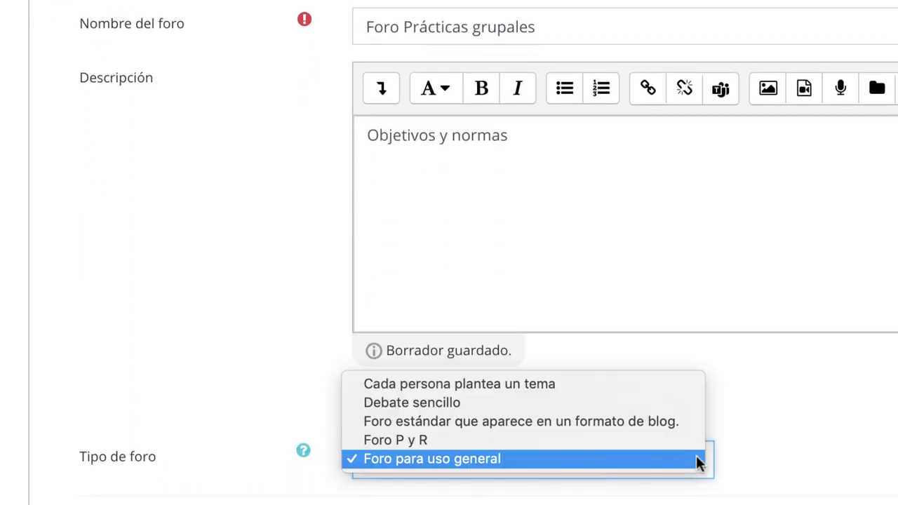
click(696, 457)
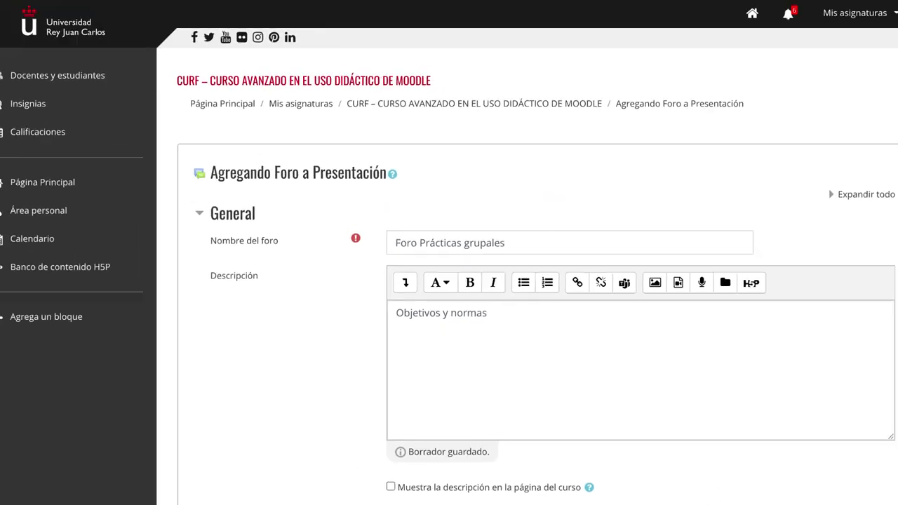
Enable the forum's opening date in the Disponibilidad section
scroll(710, 504, down, 5)
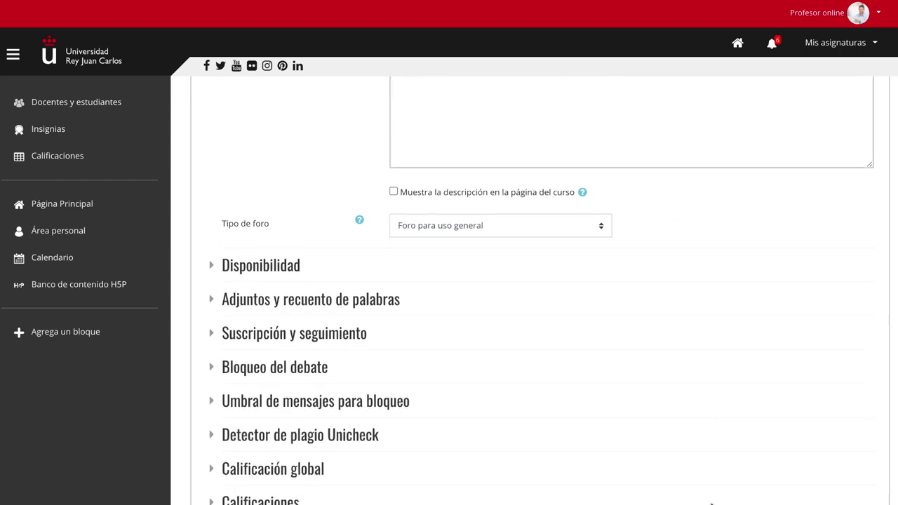
click(209, 189)
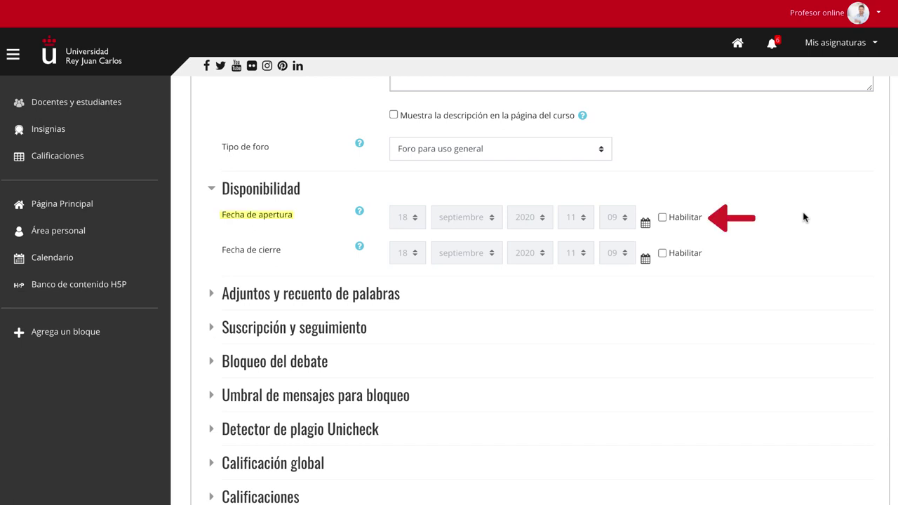
click(662, 217)
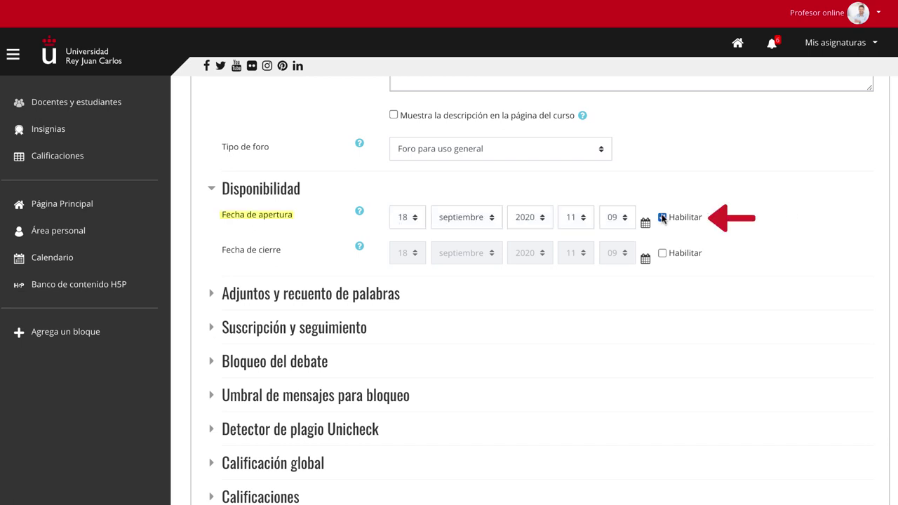
Set the forum's opening date to 18 septiembre 2020 at 11:09 and check the date in the calendar picker
click(411, 219)
click(493, 220)
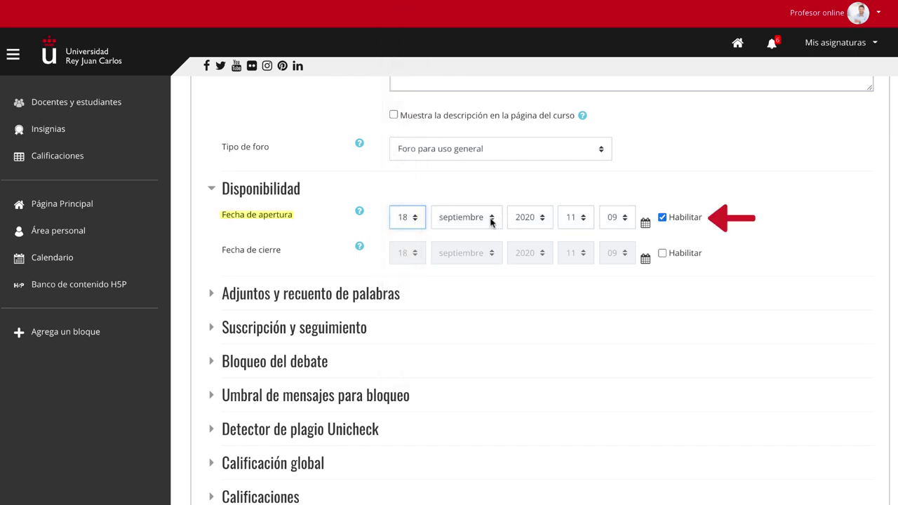
click(493, 220)
click(537, 217)
click(542, 219)
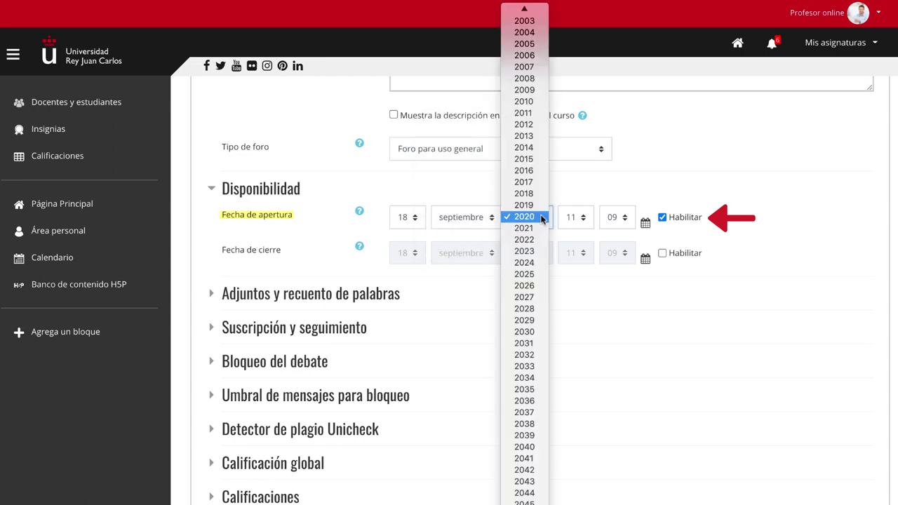
click(542, 220)
click(579, 217)
click(583, 219)
click(620, 220)
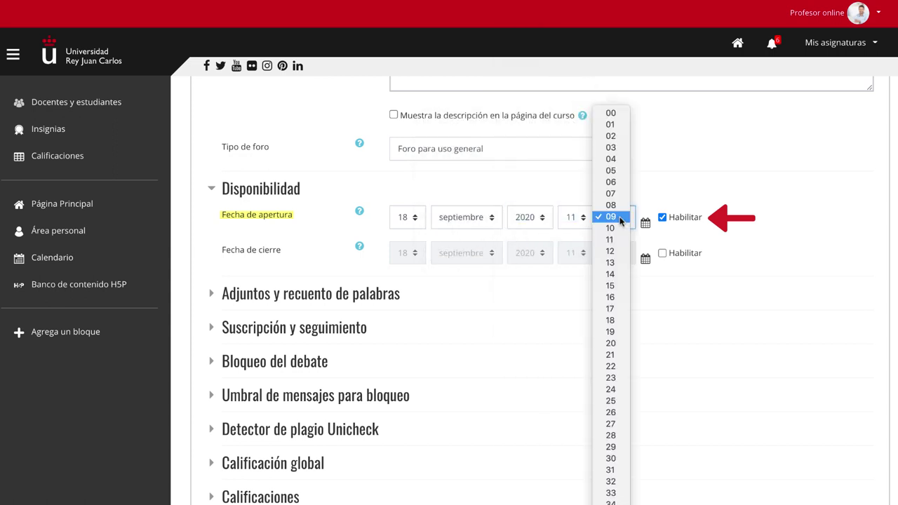
click(610, 217)
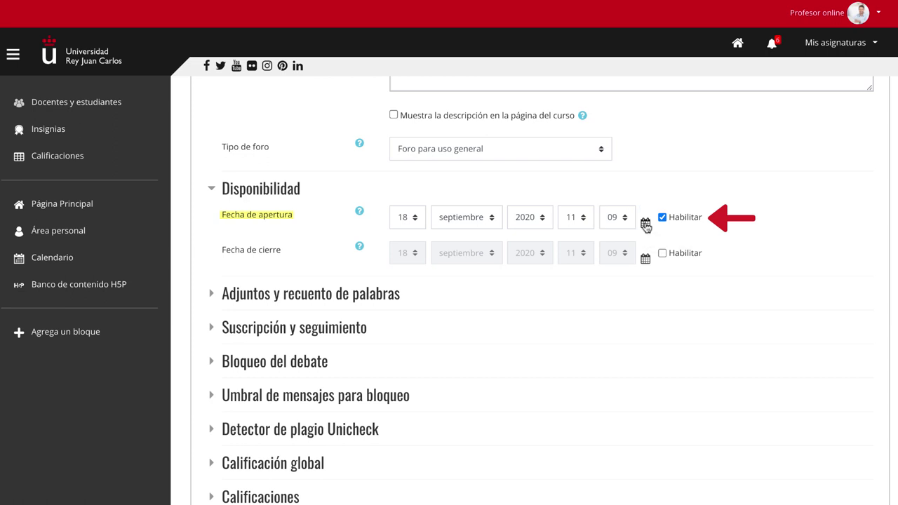
click(645, 223)
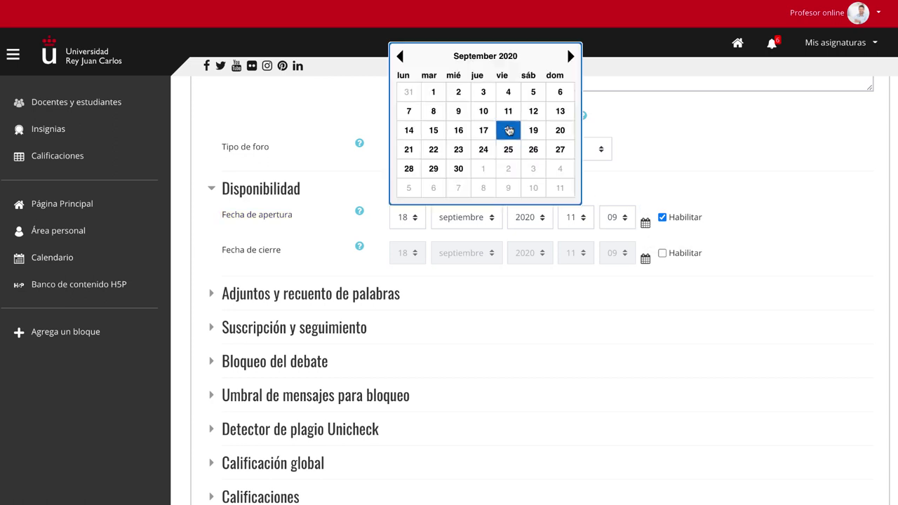
click(646, 225)
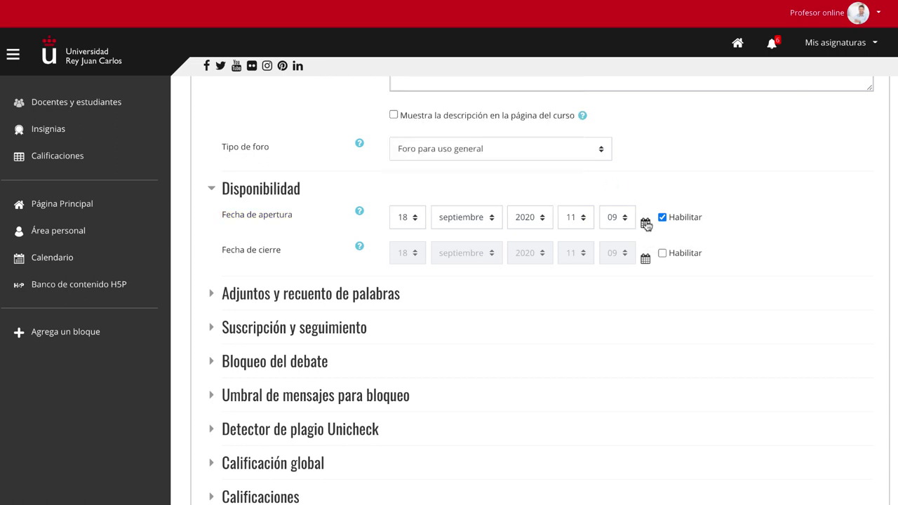
Try out a forum closing date of 18 septiembre 2020 at 20:00 and leave the closing date disabled
click(661, 253)
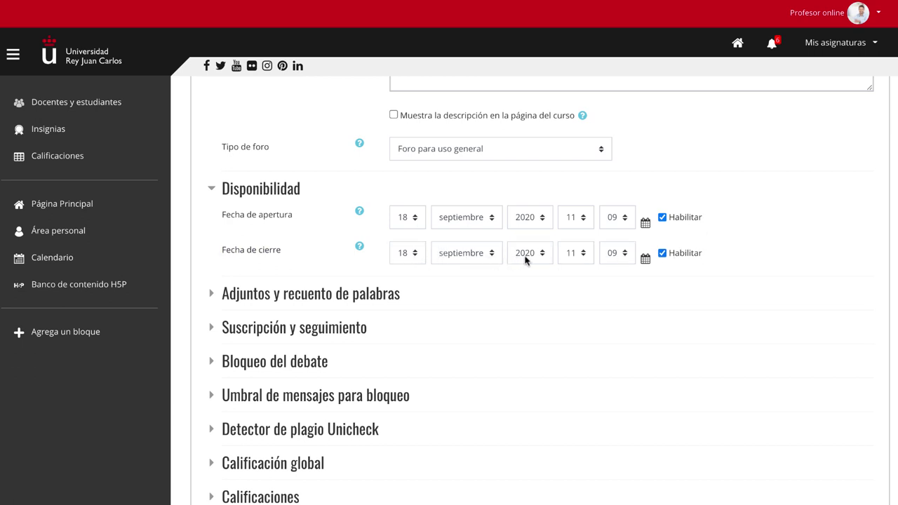
click(584, 257)
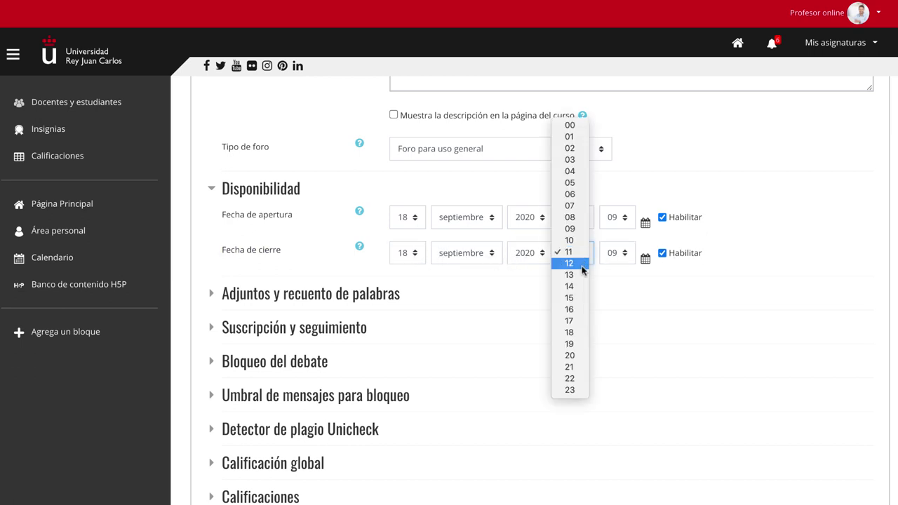
click(569, 355)
click(617, 253)
click(611, 148)
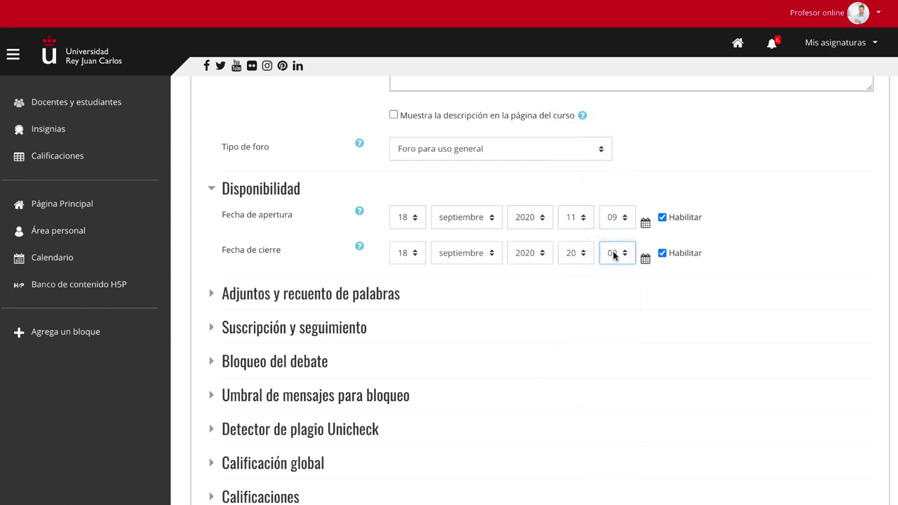
click(646, 259)
click(645, 260)
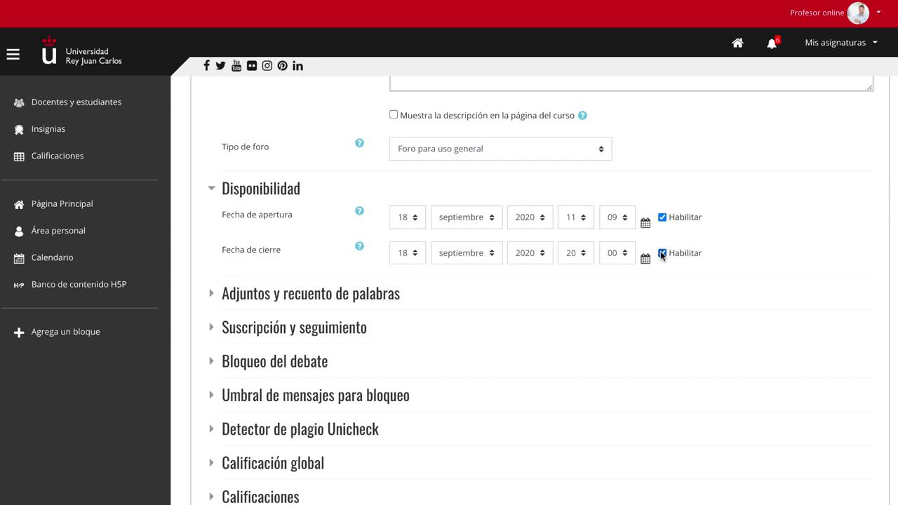
click(662, 254)
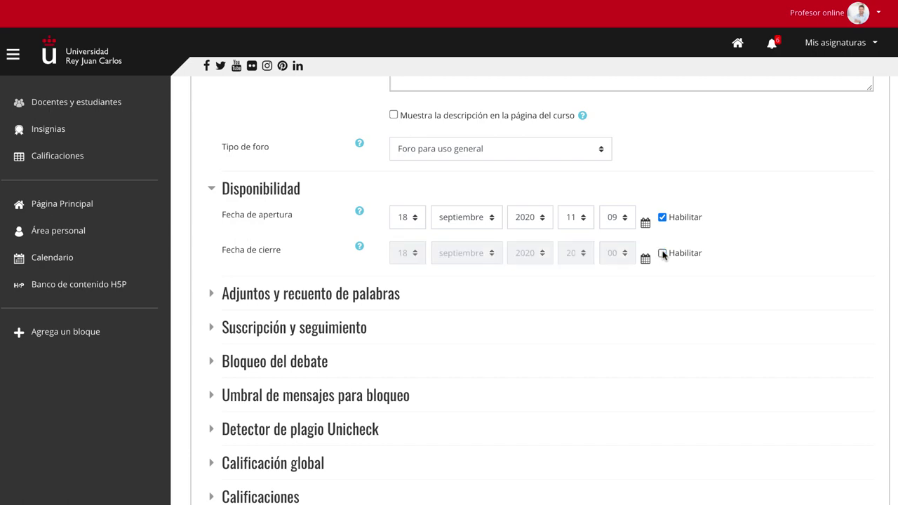
In Adjuntos y recuento de palabras, keep a 5MB maximum attachment size, 9 attachments maximum and the word count display at No
click(212, 293)
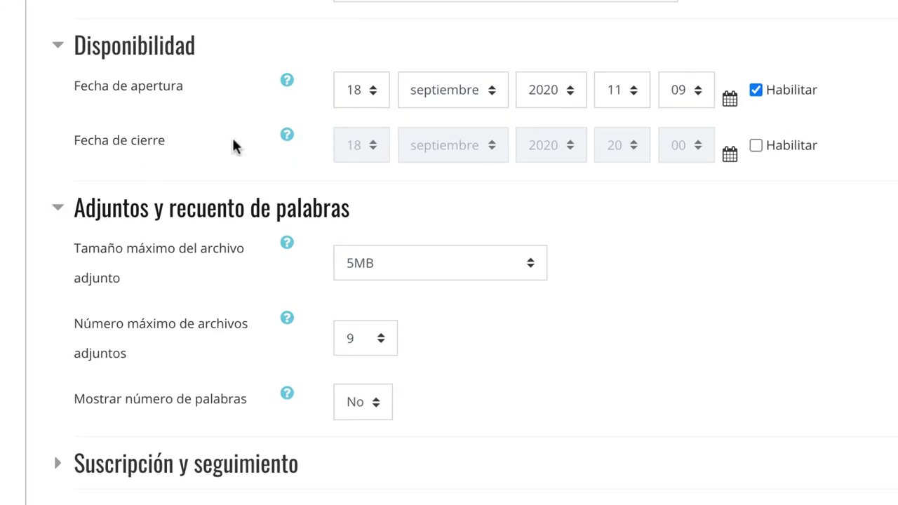
click(527, 265)
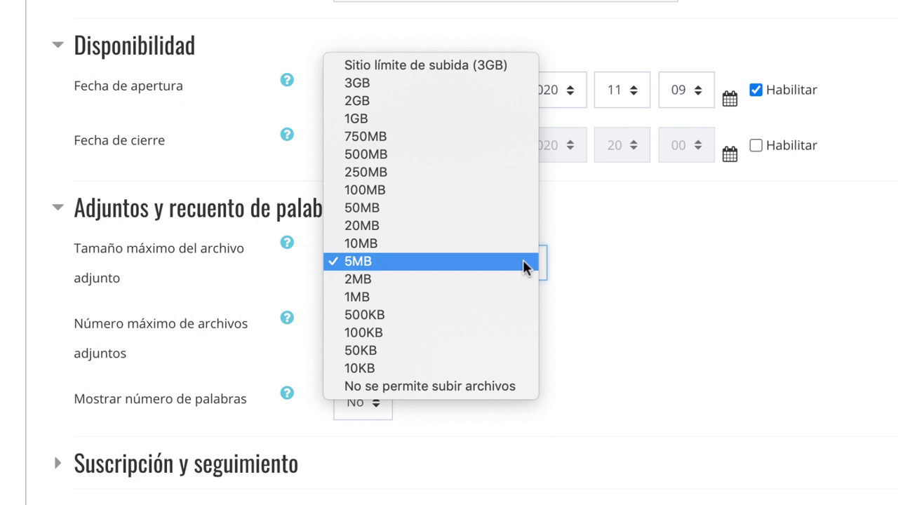
click(524, 265)
click(375, 338)
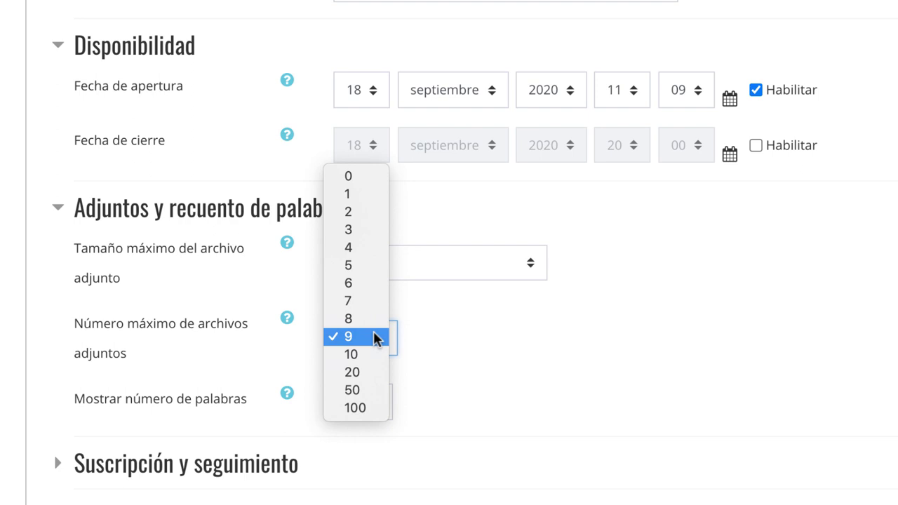
click(375, 338)
click(372, 401)
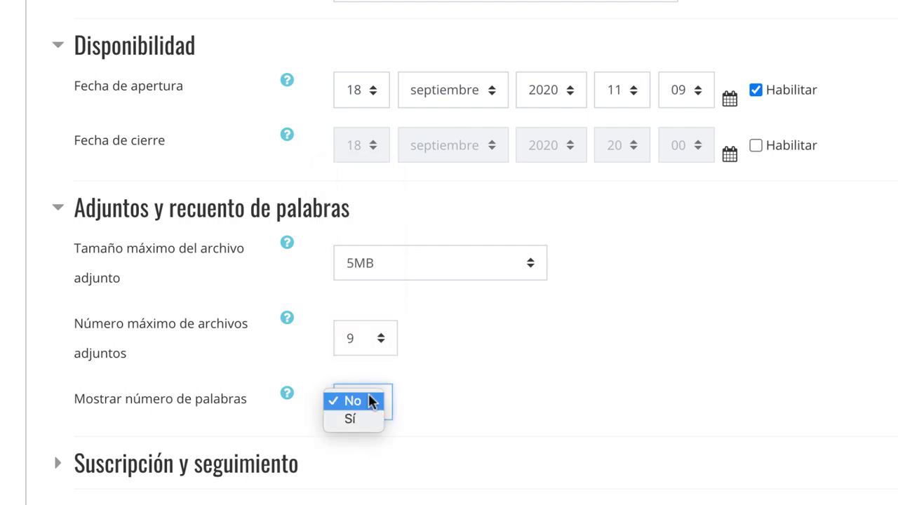
click(487, 419)
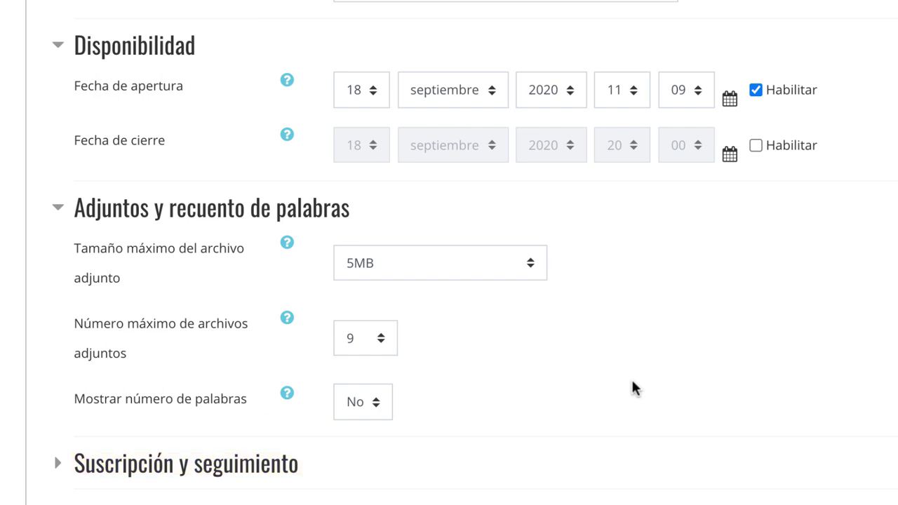
In Suscripción y seguimiento, set the subscription mode to Suscripción automática and read tracking to Forzado
scroll(631, 388, down, 6)
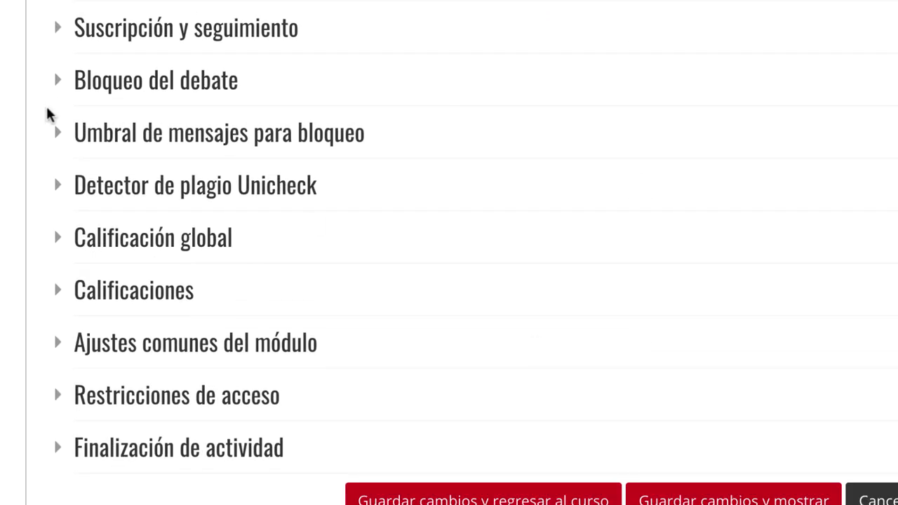
click(56, 28)
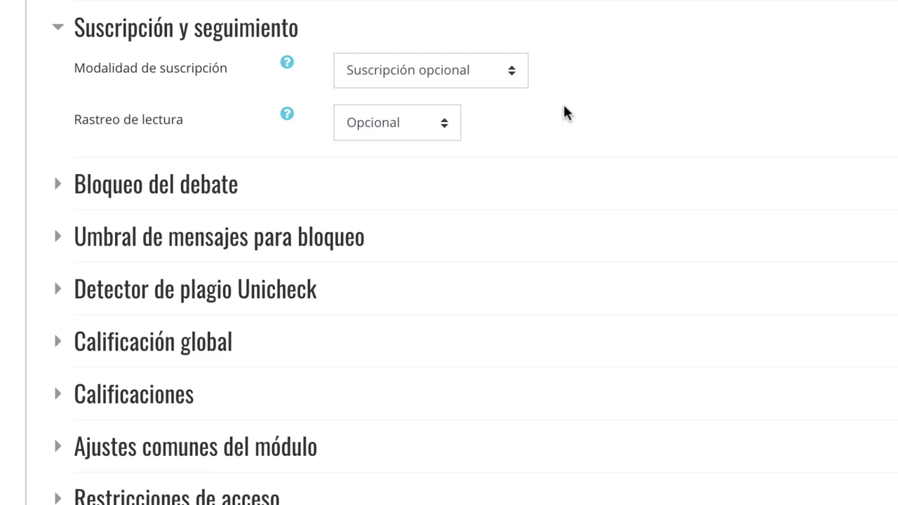
click(517, 80)
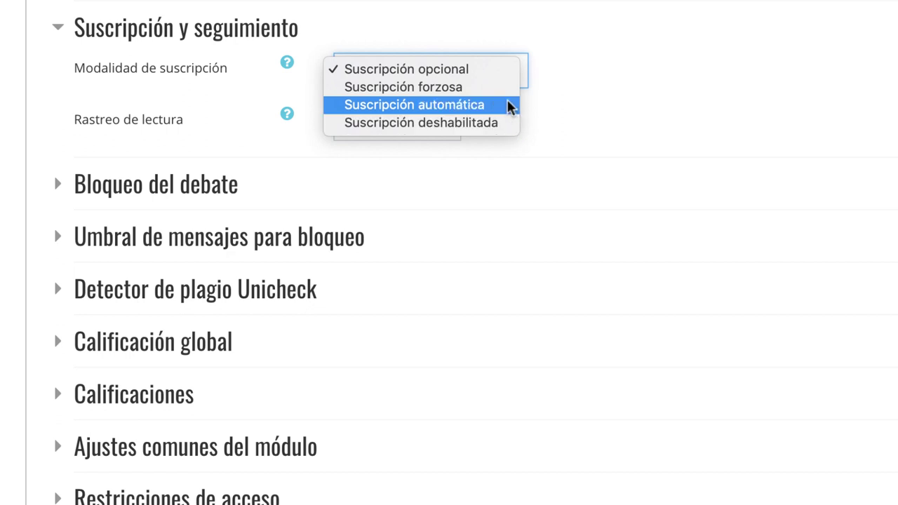
click(509, 105)
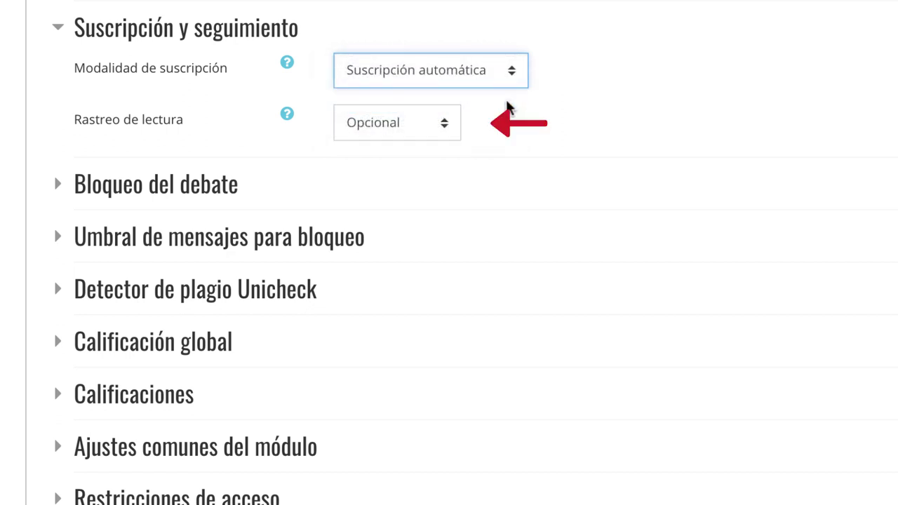
click(450, 129)
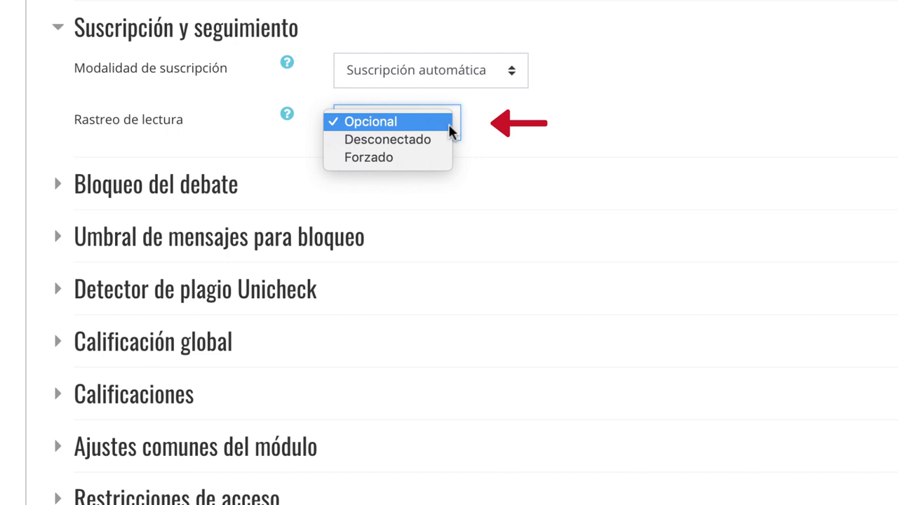
click(430, 160)
click(519, 145)
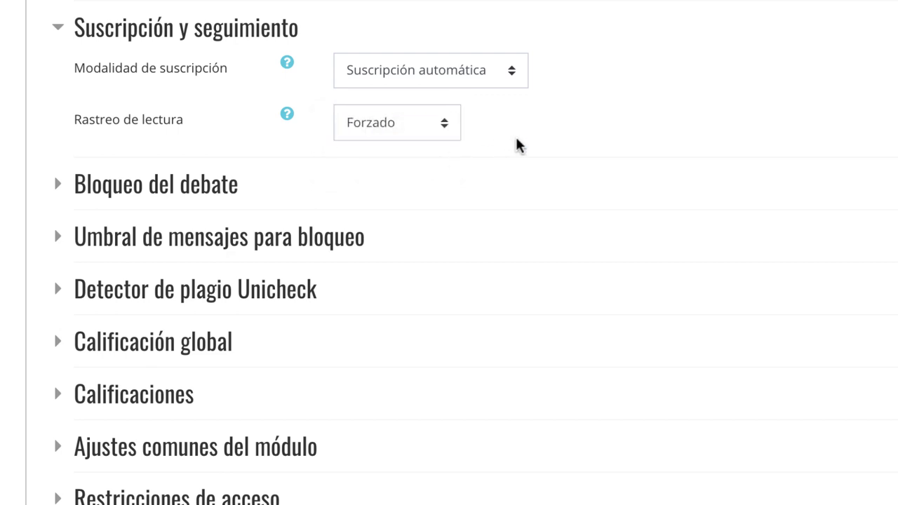
In Bloqueo del debate, review the inactivity lock periods and keep No bloquear discusiones
click(56, 187)
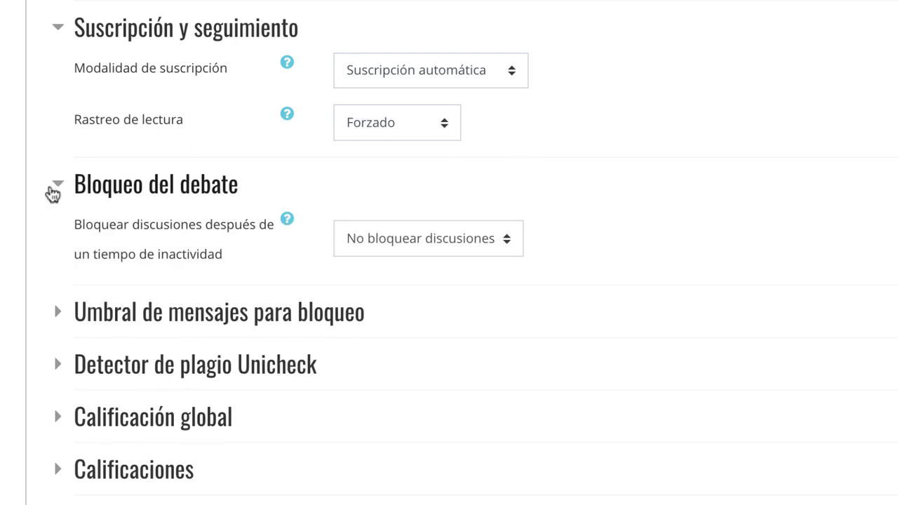
click(510, 241)
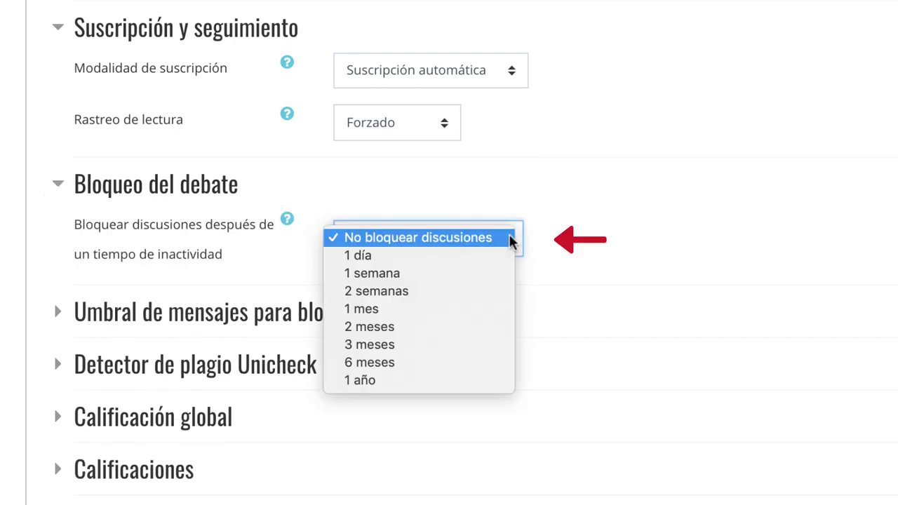
click(551, 266)
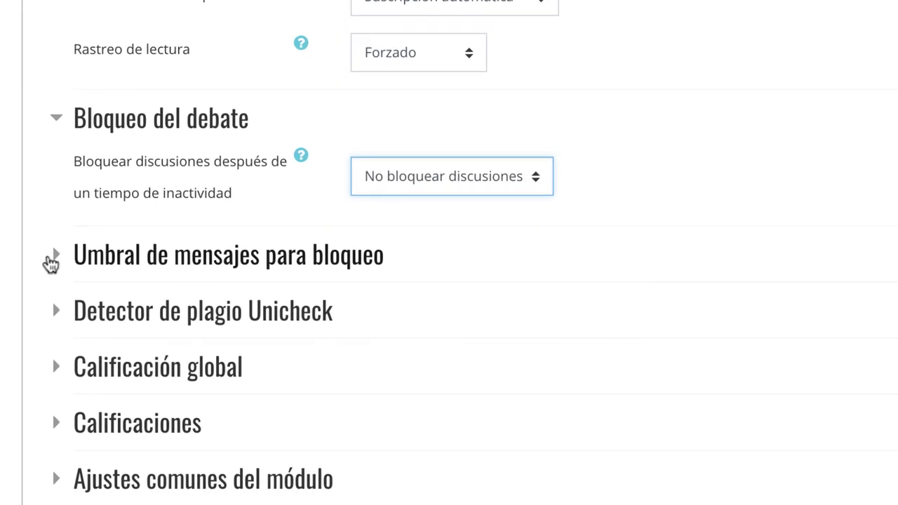
In Umbral de mensajes para bloqueo, set the blocking period to 1 día, the blocking threshold to 5 and the warning threshold to 3
click(51, 259)
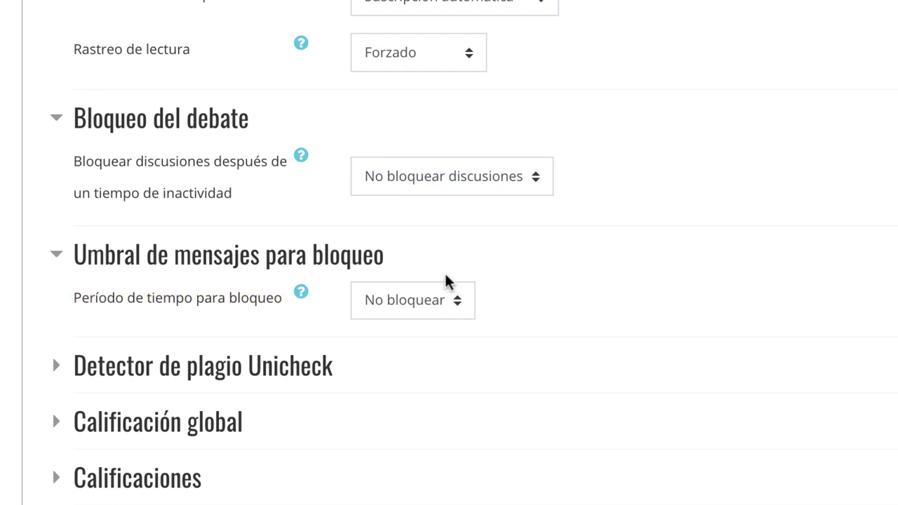
click(455, 302)
click(428, 315)
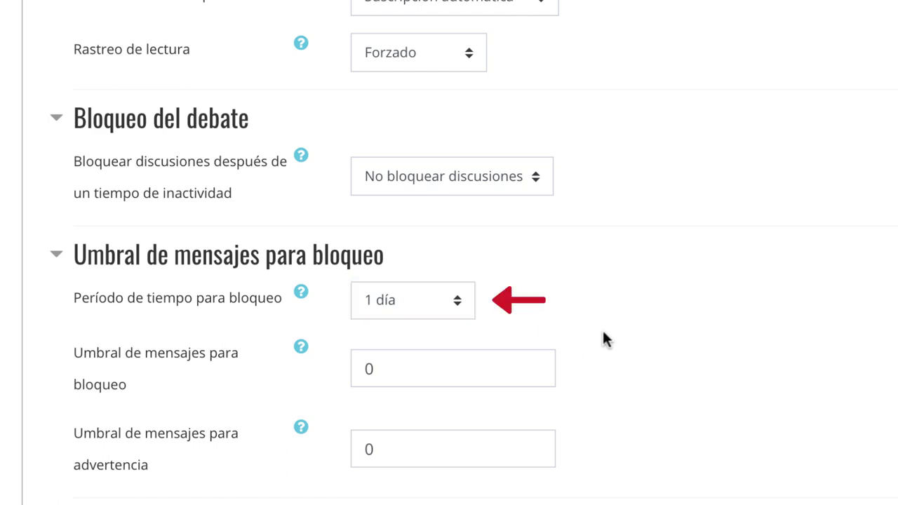
click(401, 376)
text(5)
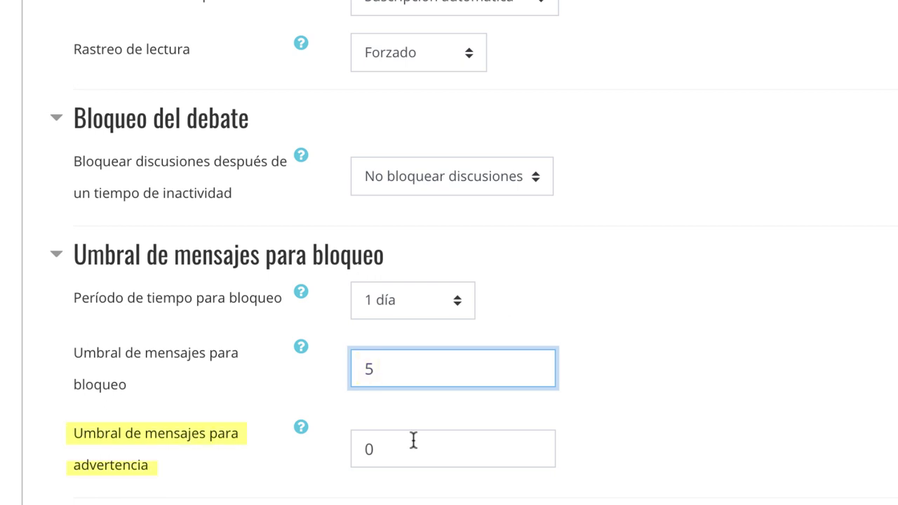
drag(413, 439, 350, 449)
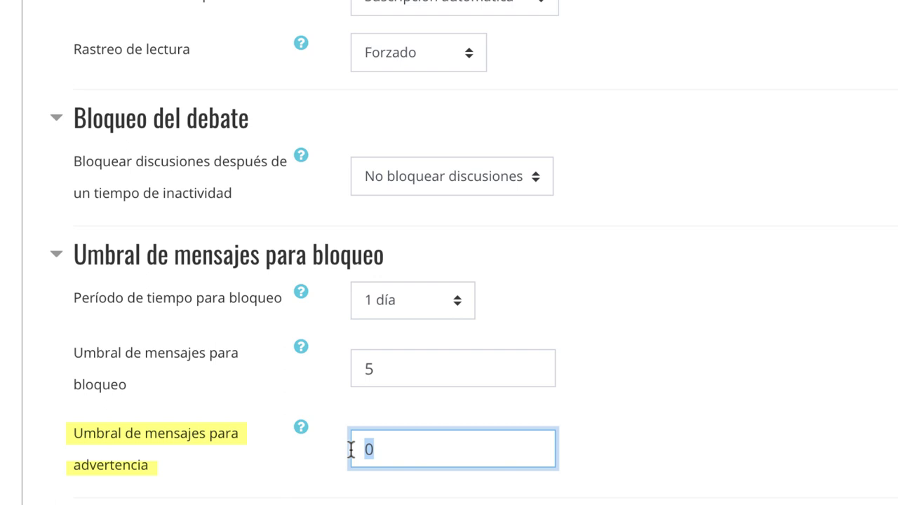
text(3)
click(768, 383)
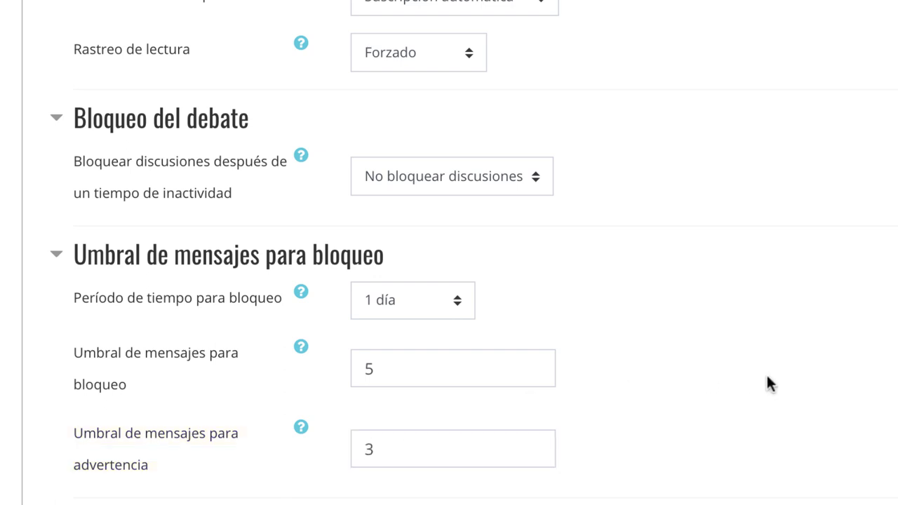
In Calificación global, review the grading types and keep the type at Ninguna
scroll(770, 383, down, 2)
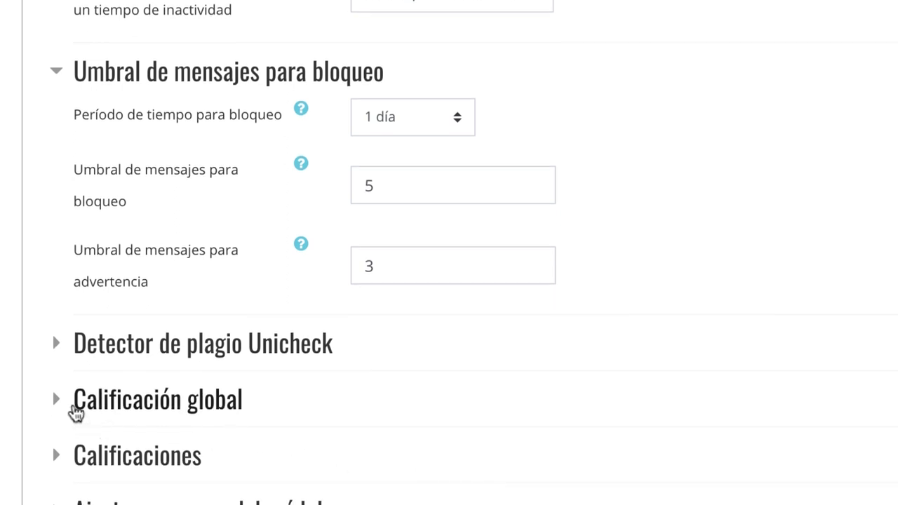
click(55, 402)
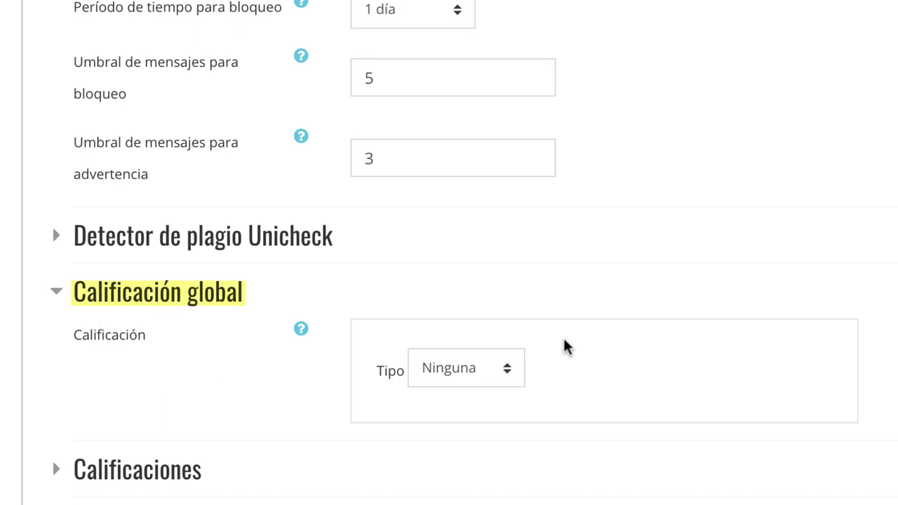
click(509, 381)
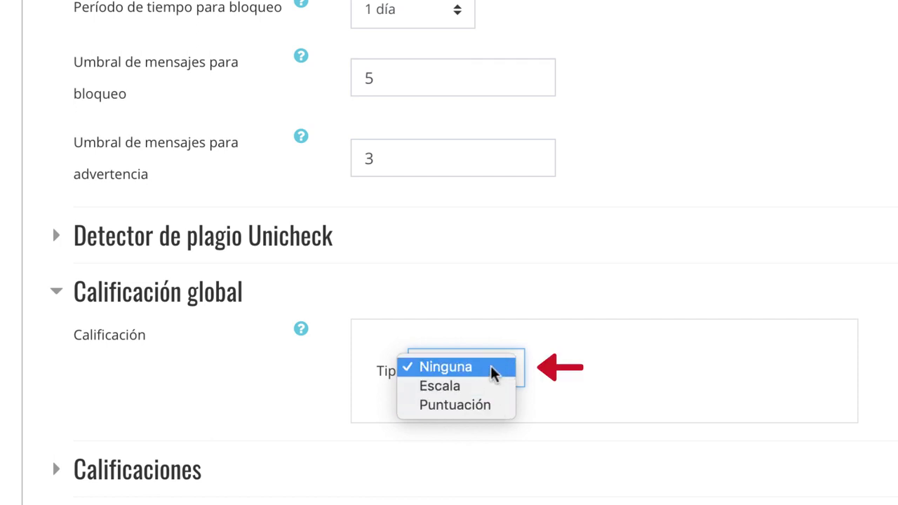
click(491, 373)
click(877, 407)
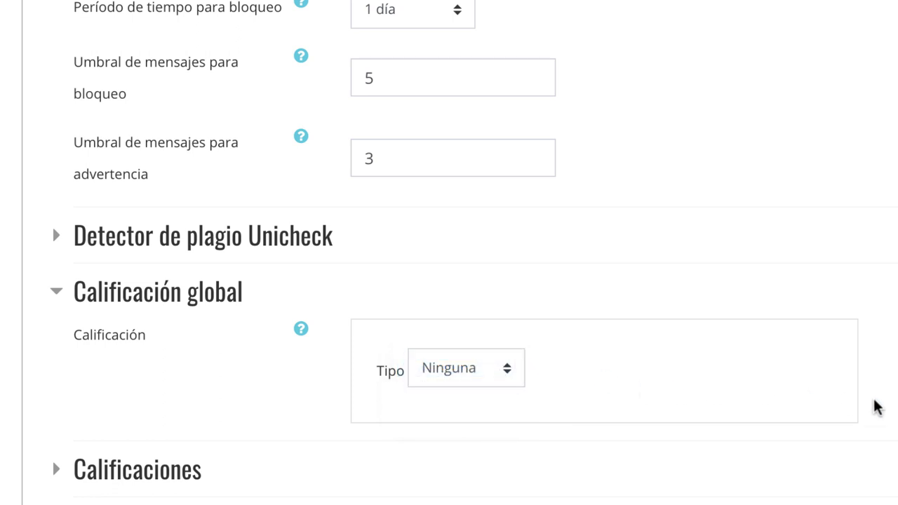
In Calificaciones, go through the Tipo de consolidación options and keep No hay valoraciones
scroll(877, 407, down, 3)
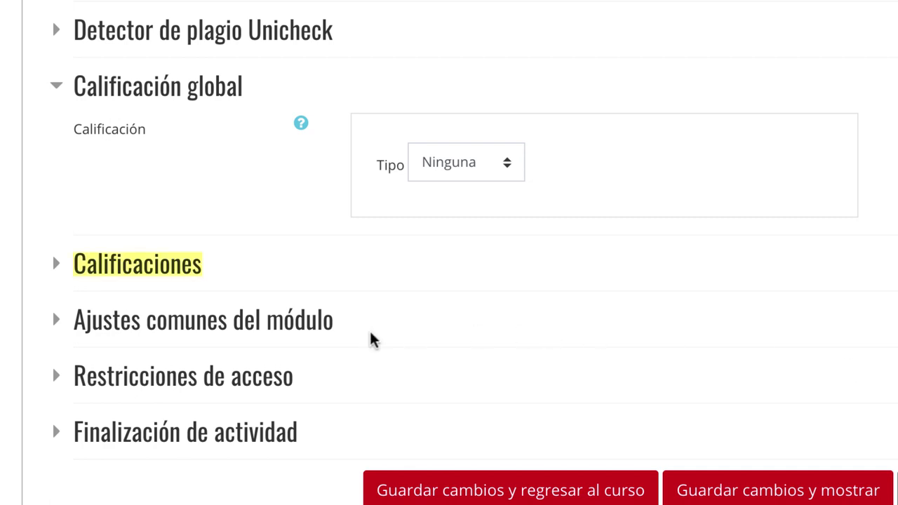
click(58, 265)
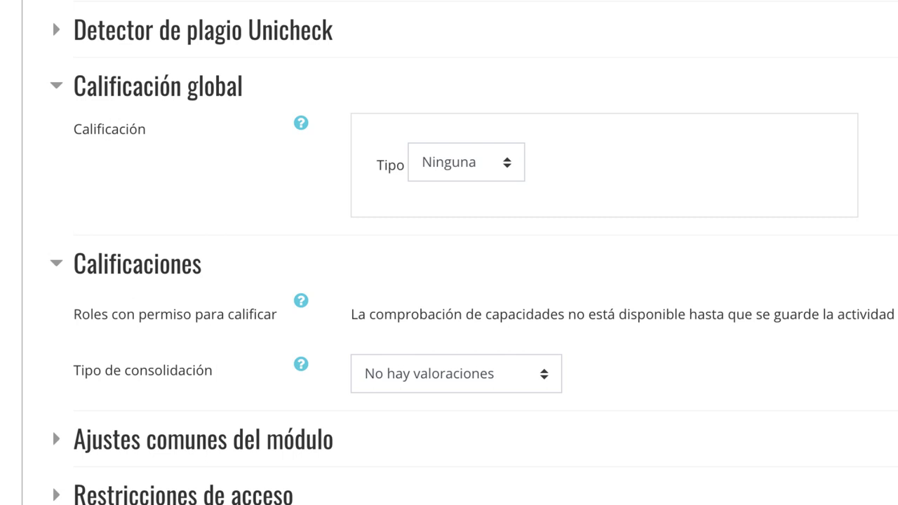
scroll(449, 280, down, 1)
click(542, 340)
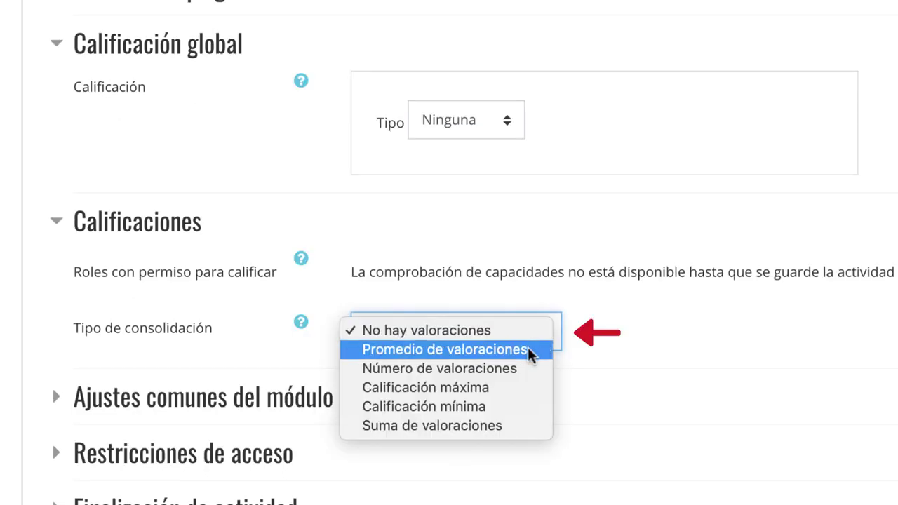
key(Down)
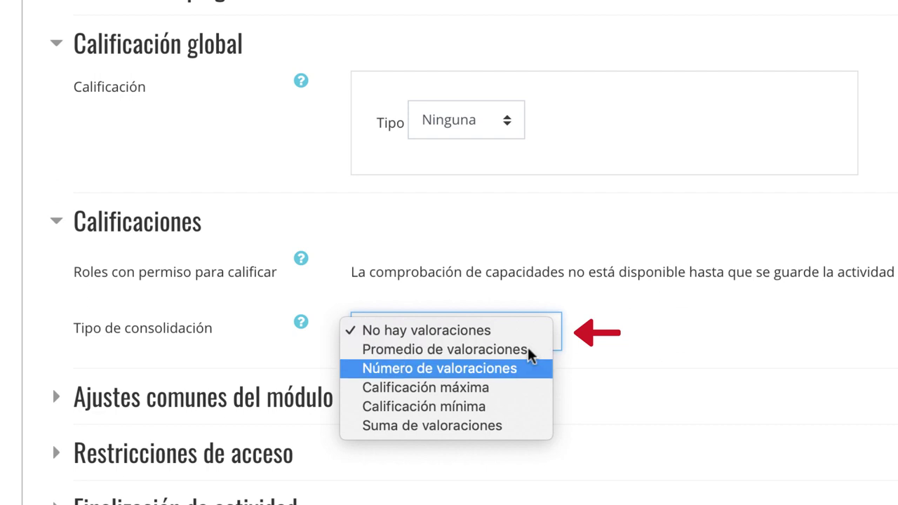
key(Down)
key(Down)
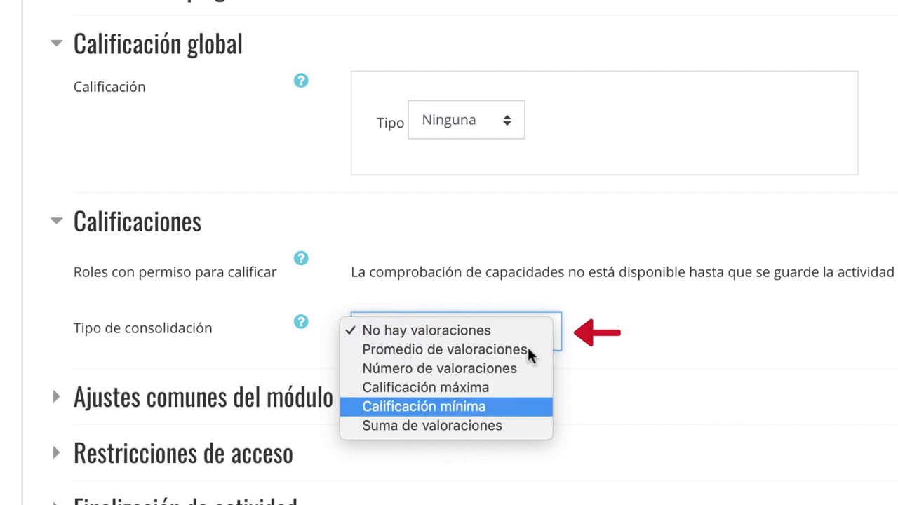
key(Down)
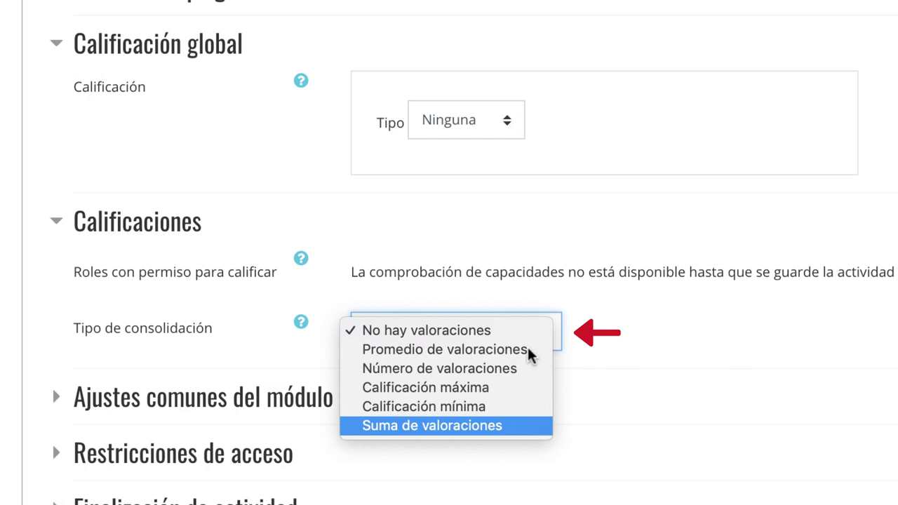
click(505, 331)
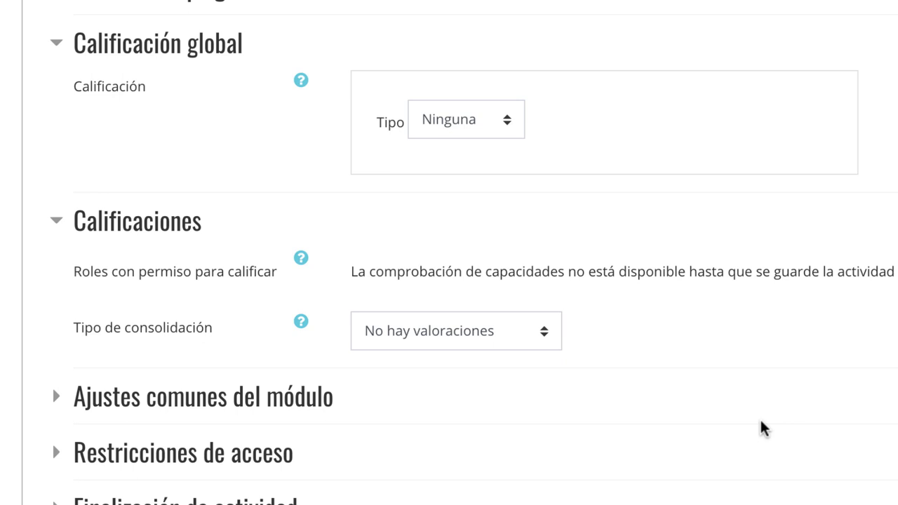
In Ajustes comunes del módulo, set the group mode to Grupos separados, and save the forum, returning to the course
scroll(763, 425, down, 2)
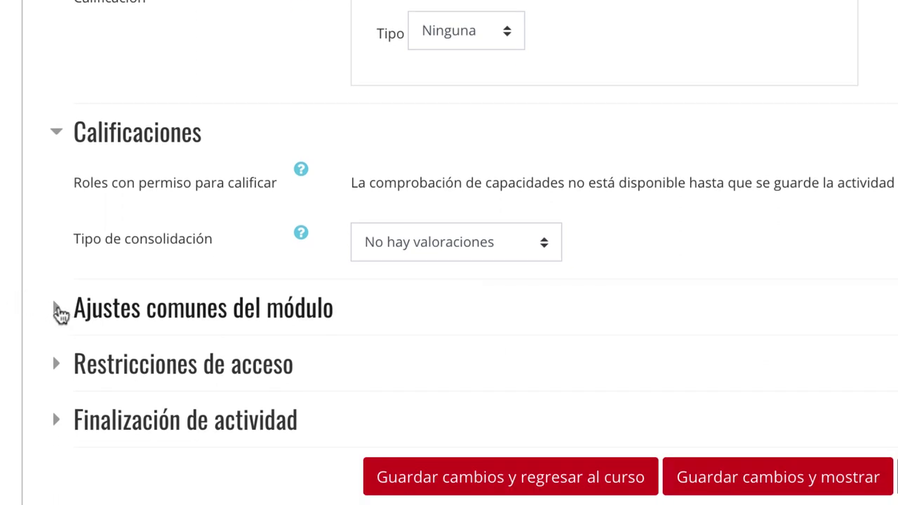
click(61, 311)
scroll(805, 421, down, 4)
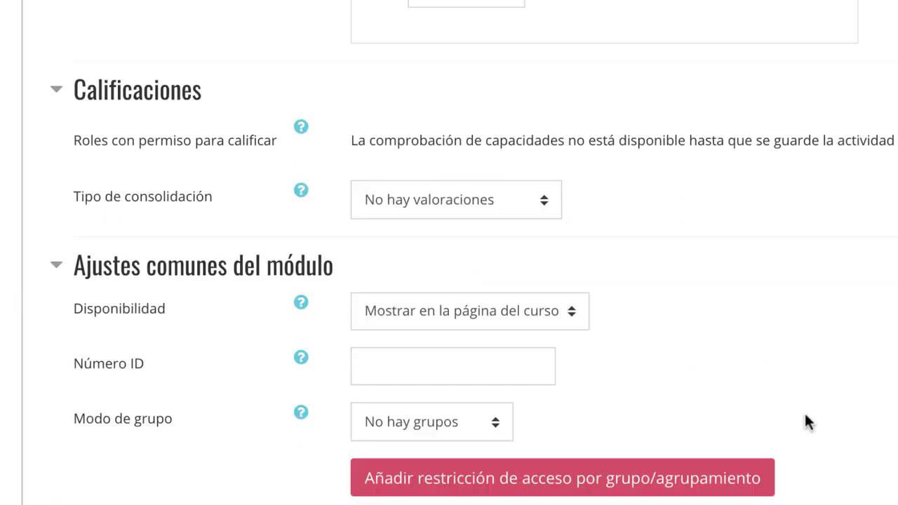
click(483, 294)
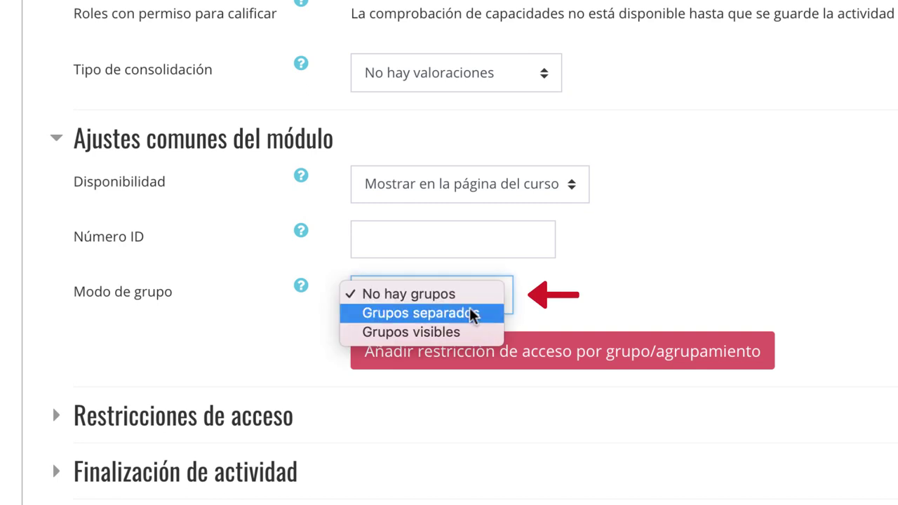
click(472, 313)
scroll(832, 281, down, 3)
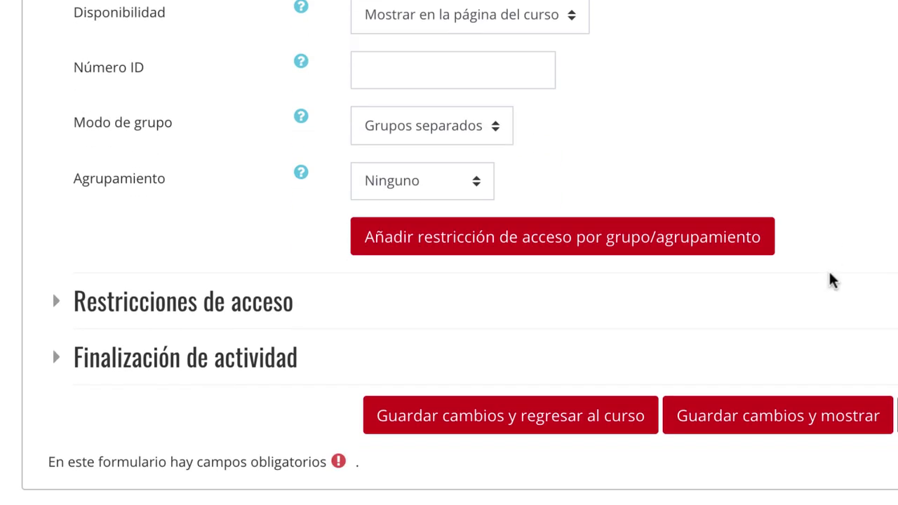
click(573, 429)
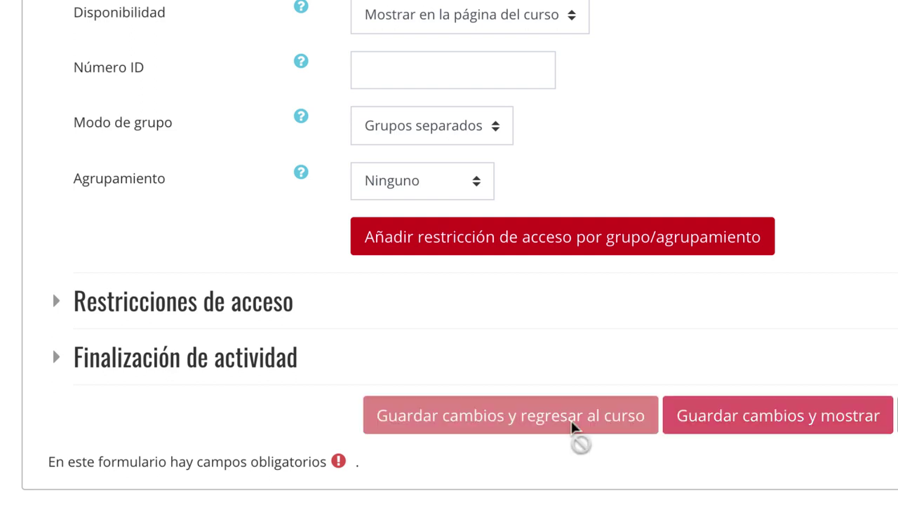